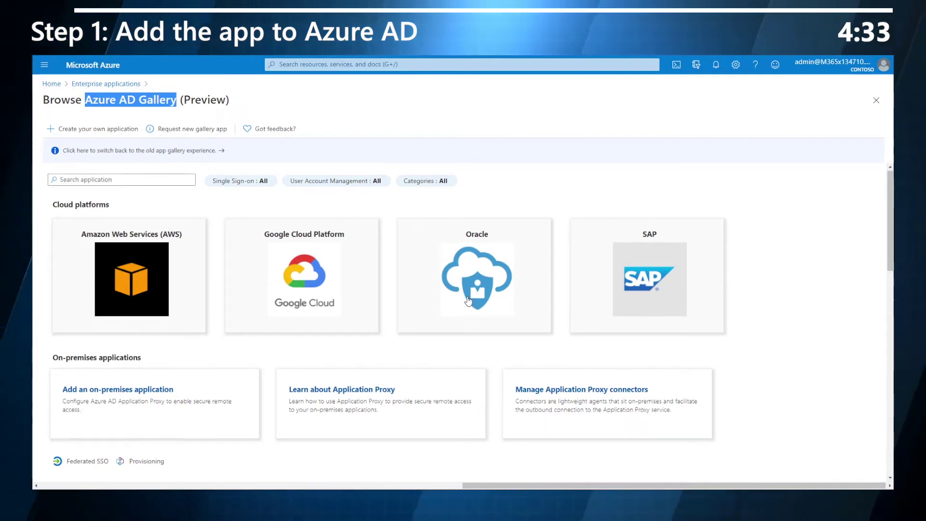
# Find Dropbox Business among the featured gallery applications and open its details
pyautogui.scroll(-5, 406, 257)
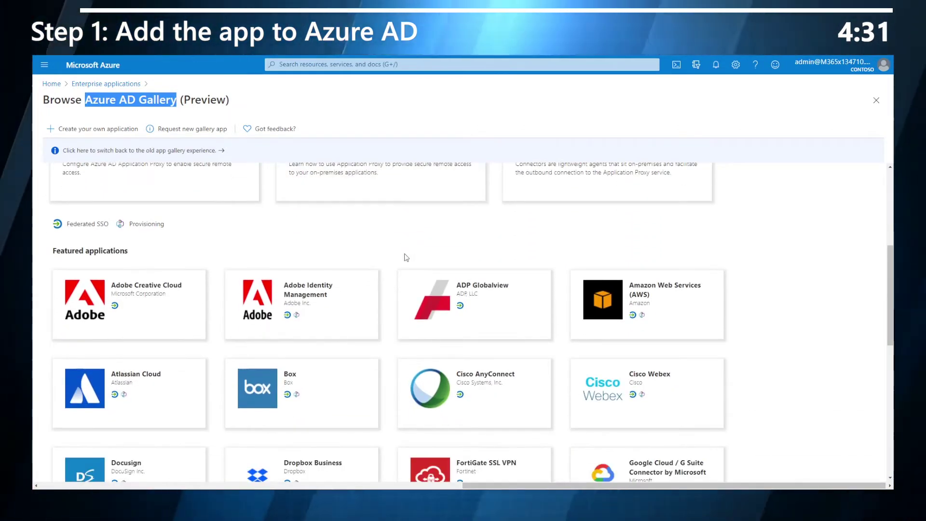
pyautogui.scroll(-3, 406, 259)
pyautogui.click(326, 352)
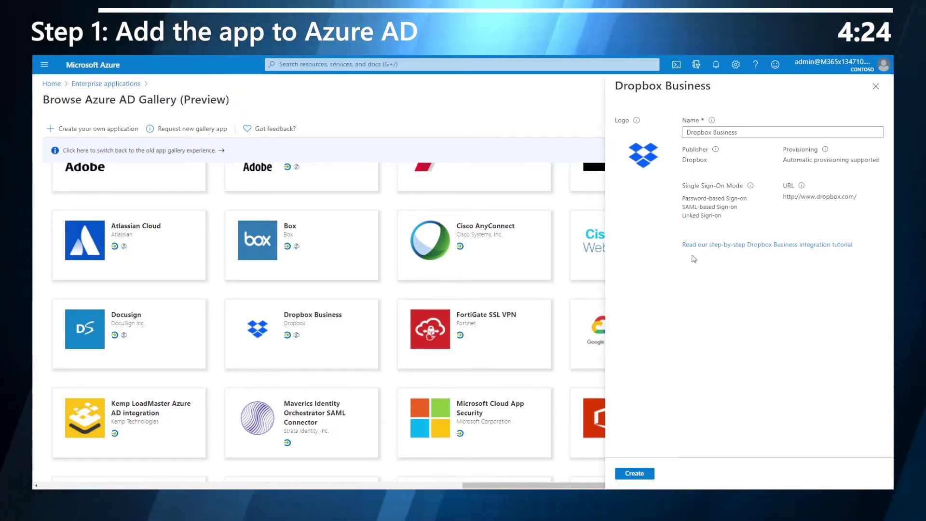
# Review the step-by-step Dropbox Business integration tutorial and create the application under the name Dropbox Business
pyautogui.click(719, 245)
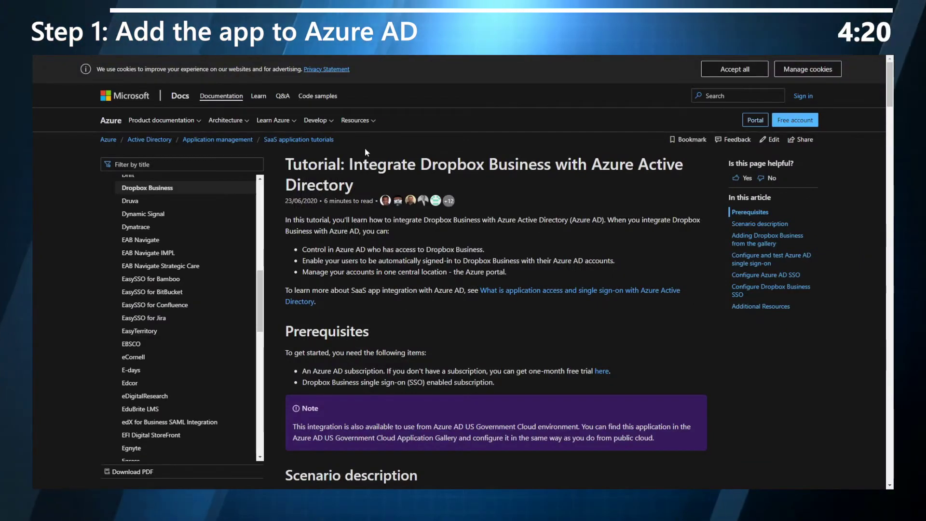
pyautogui.scroll(-2, 365, 148)
pyautogui.scroll(-2, 366, 153)
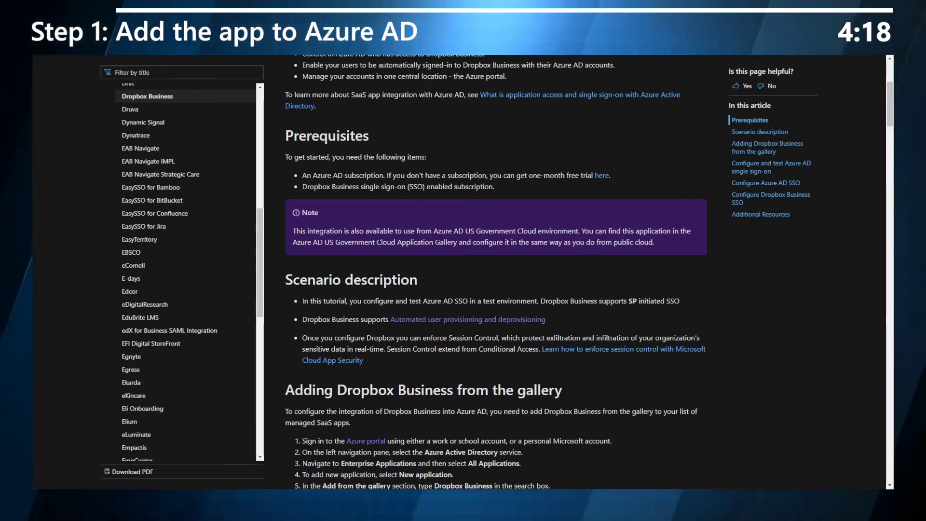
pyautogui.hotkey('ctrl', 'w')
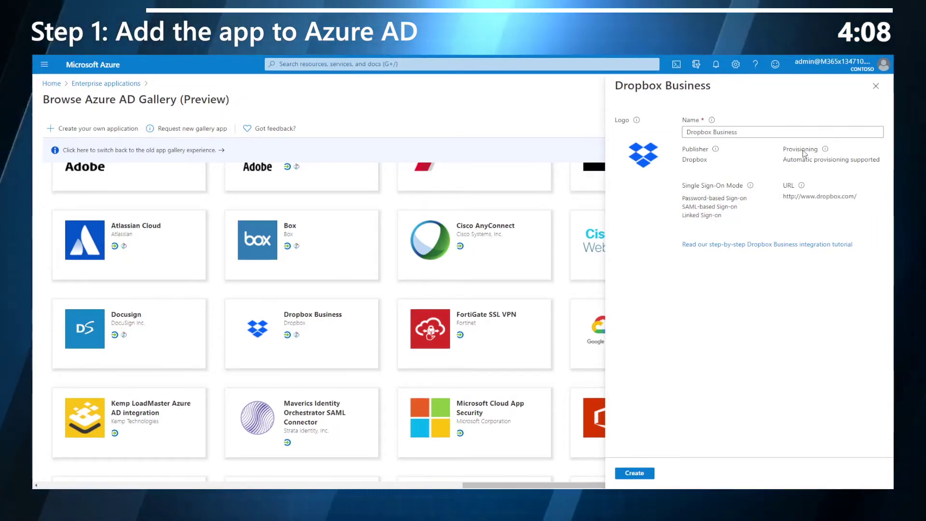
pyautogui.click(634, 474)
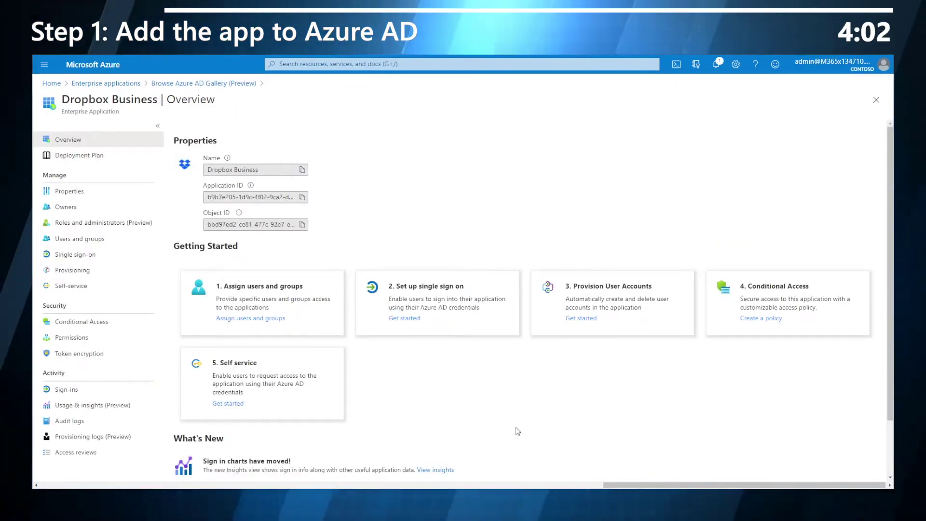
# Search for the intended user by first name and assign that user to the Dropbox Business application
pyautogui.click(265, 300)
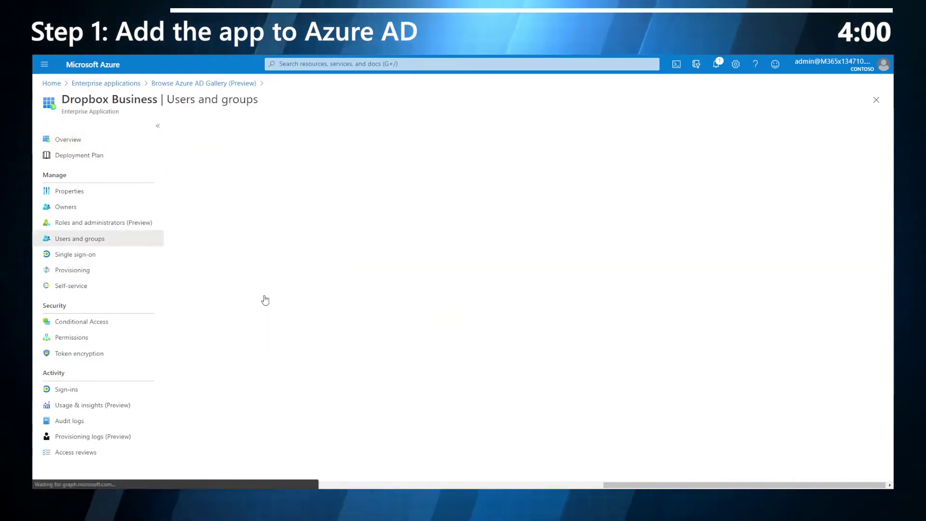
pyautogui.click(196, 129)
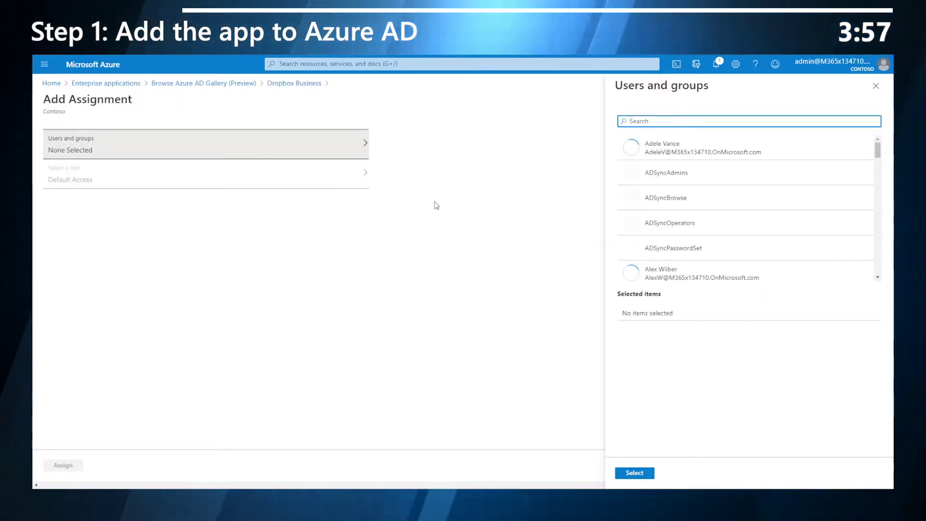
pyautogui.write('flo')
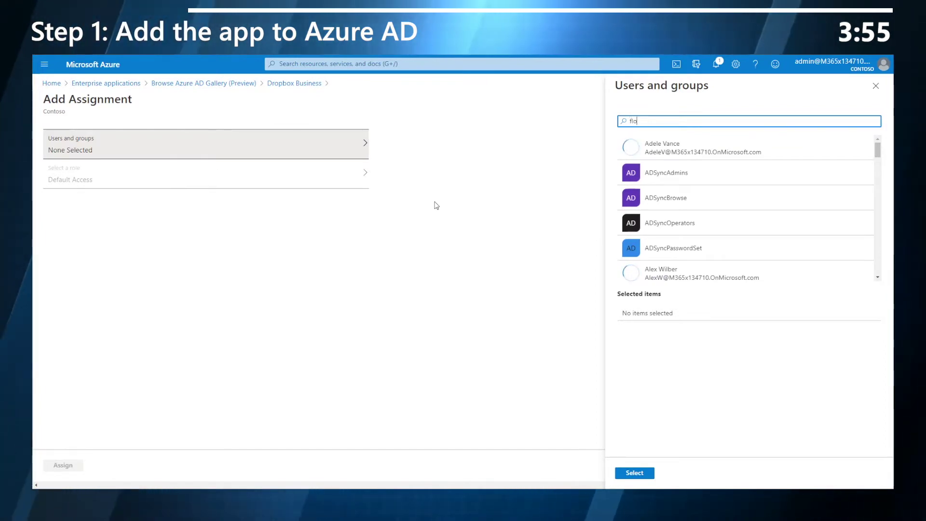
pyautogui.write('r')
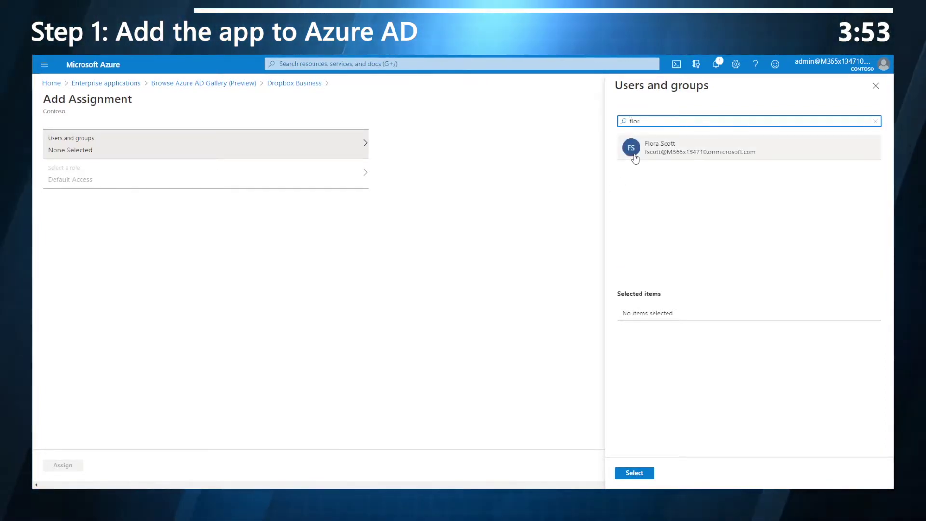
pyautogui.click(634, 158)
pyautogui.click(635, 473)
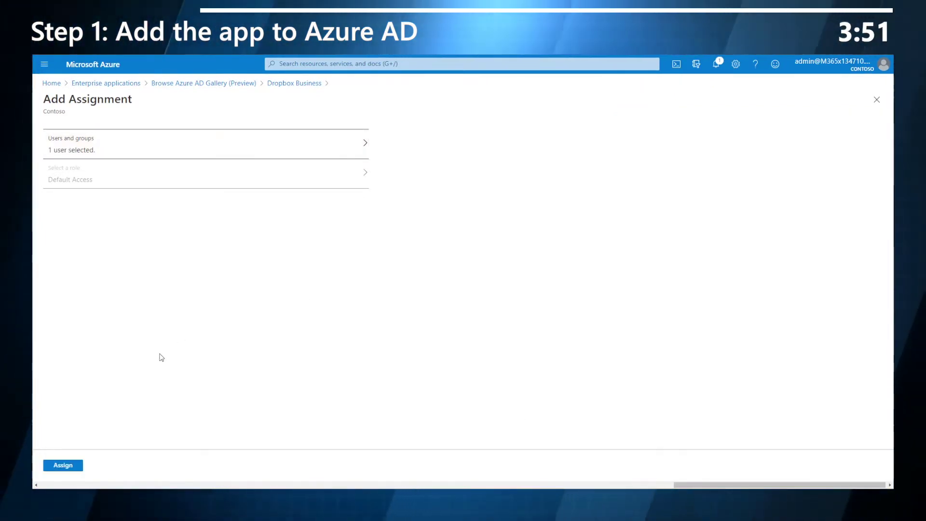
pyautogui.click(63, 465)
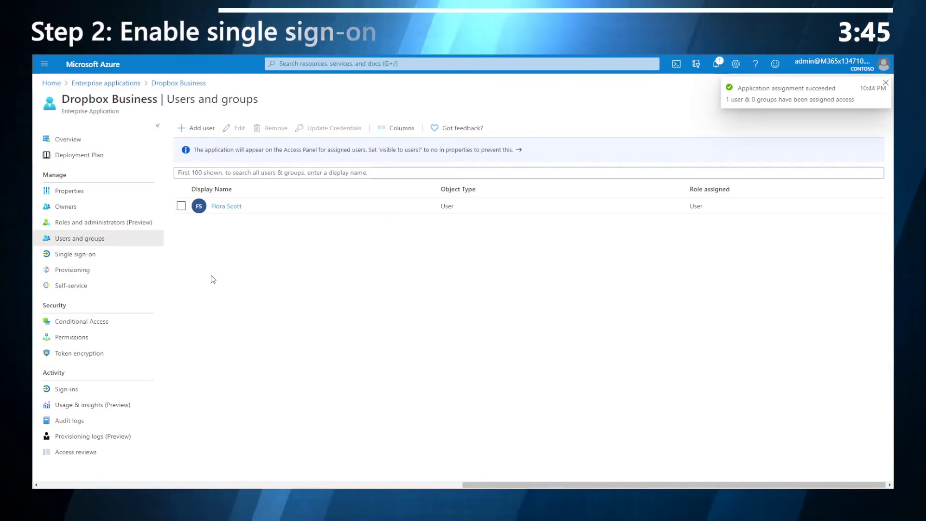
# Choose SAML as the single sign-on method for Dropbox Business
pyautogui.click(89, 259)
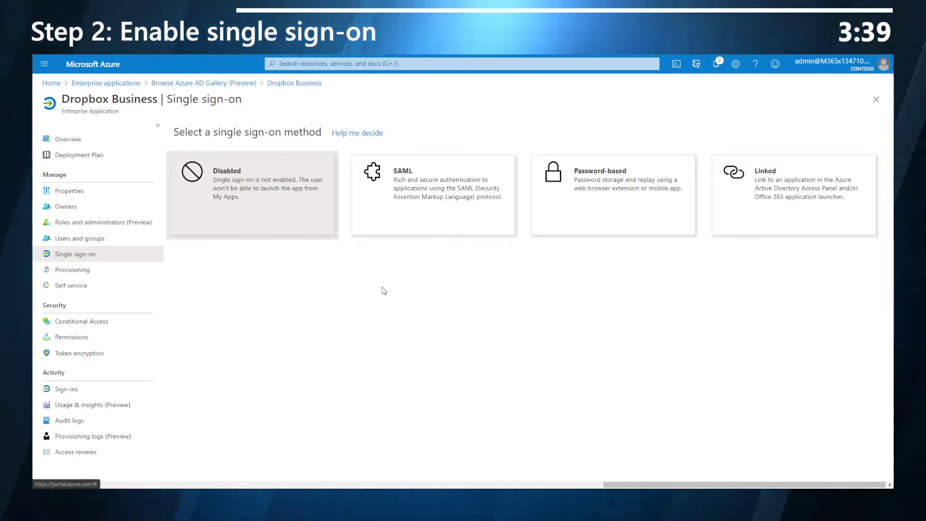
pyautogui.click(397, 222)
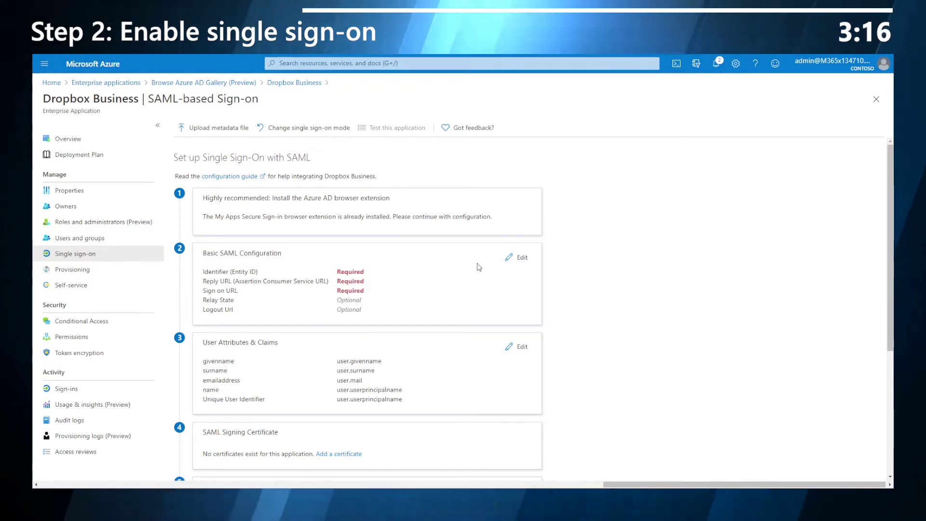
pyautogui.click(518, 260)
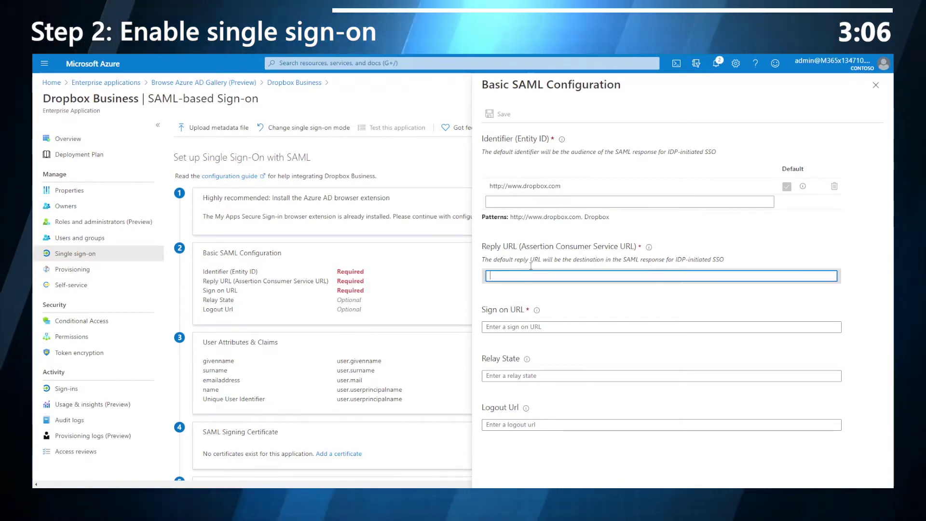
pyautogui.write('https://www.dropbox.com/saml_login')
pyautogui.click(518, 201)
pyautogui.write('Dro')
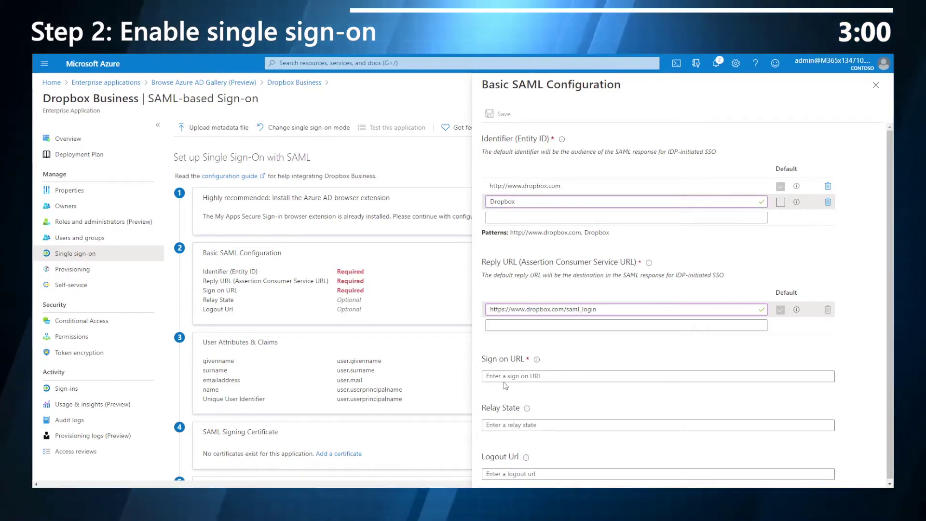
pyautogui.click(513, 377)
pyautogui.write('https://www.dropbox.com/sso')
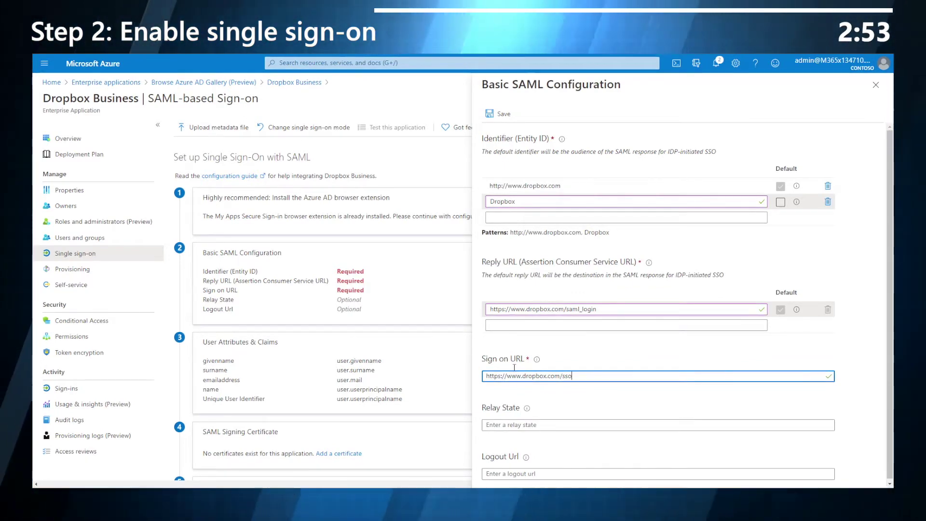
pyautogui.click(497, 119)
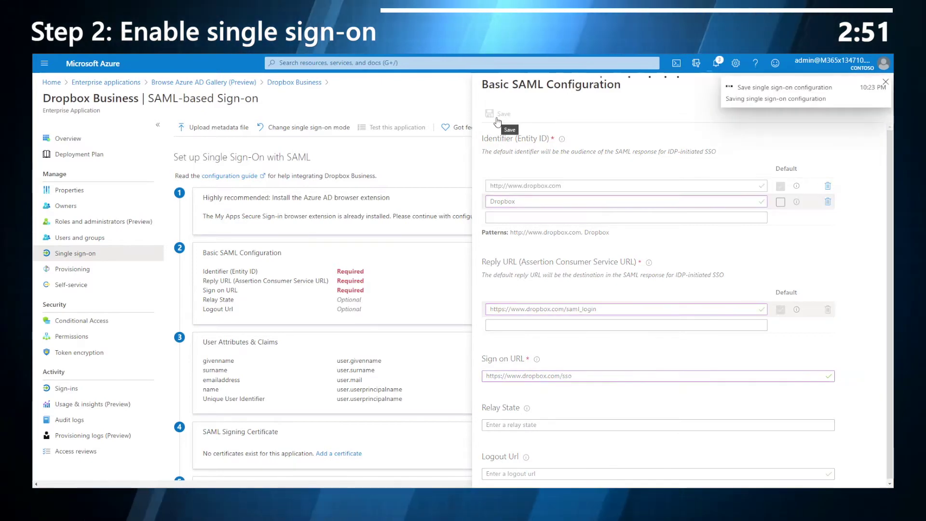
pyautogui.click(883, 84)
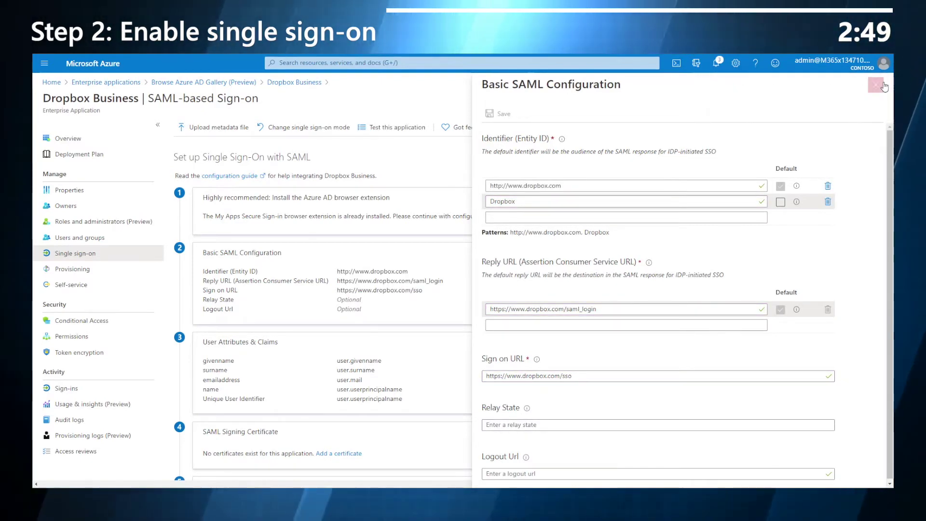
pyautogui.click(882, 92)
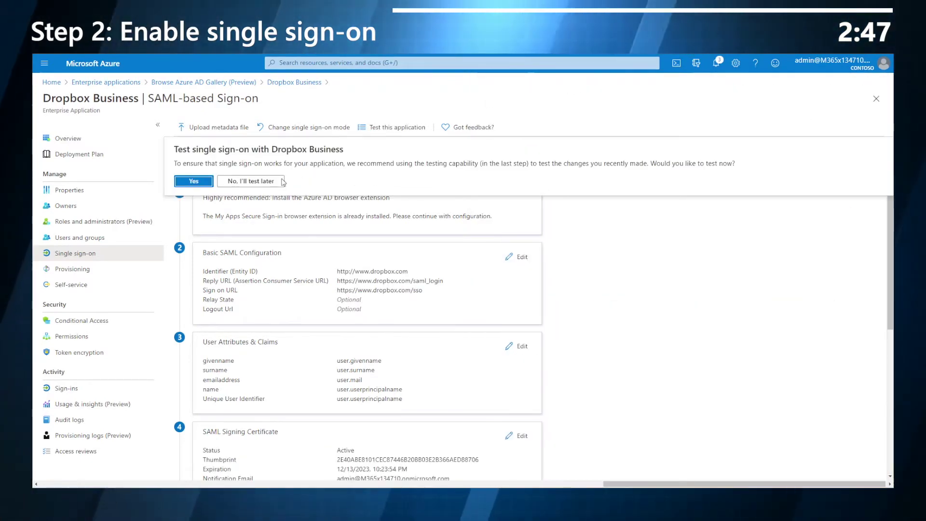
pyautogui.click(252, 179)
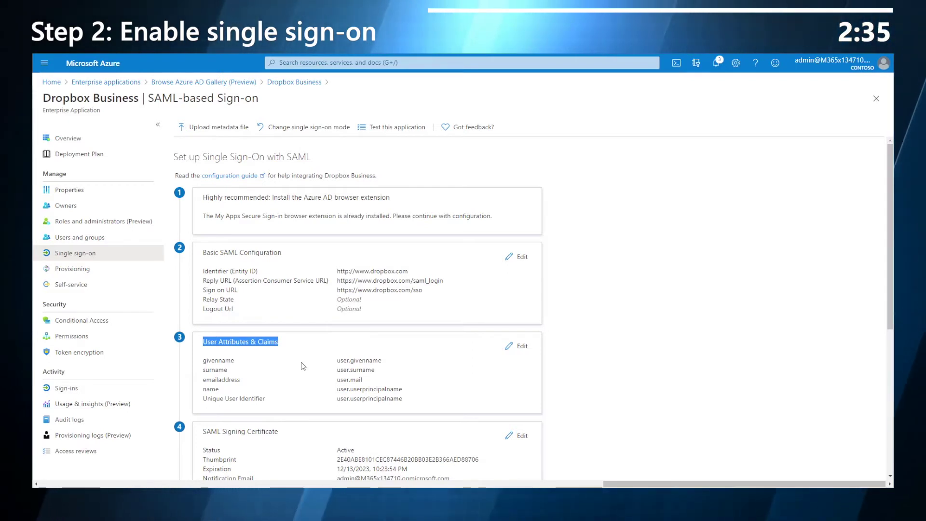
# Review the SAML signing certificate section and expand the configuration URLs for setting up Dropbox Business
pyautogui.scroll(-3, 303, 366)
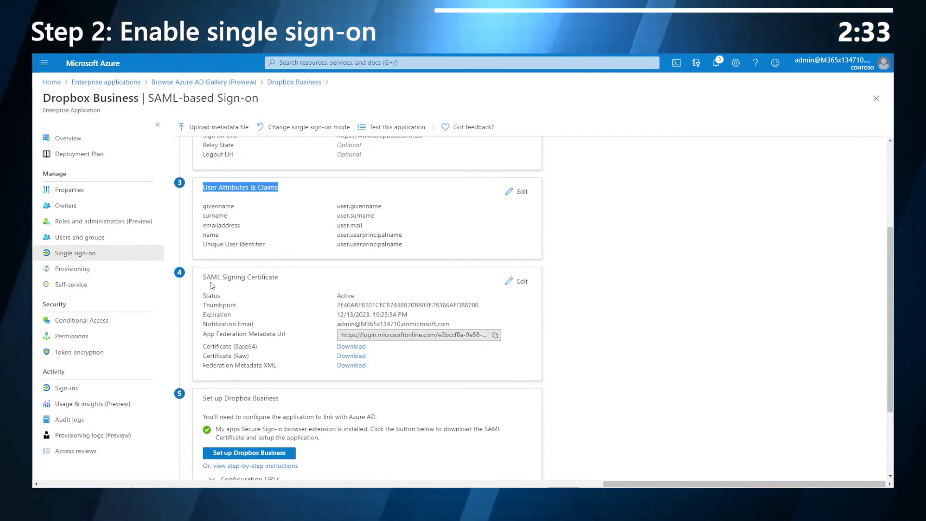
pyautogui.moveTo(202, 277); pyautogui.dragTo(279, 277)
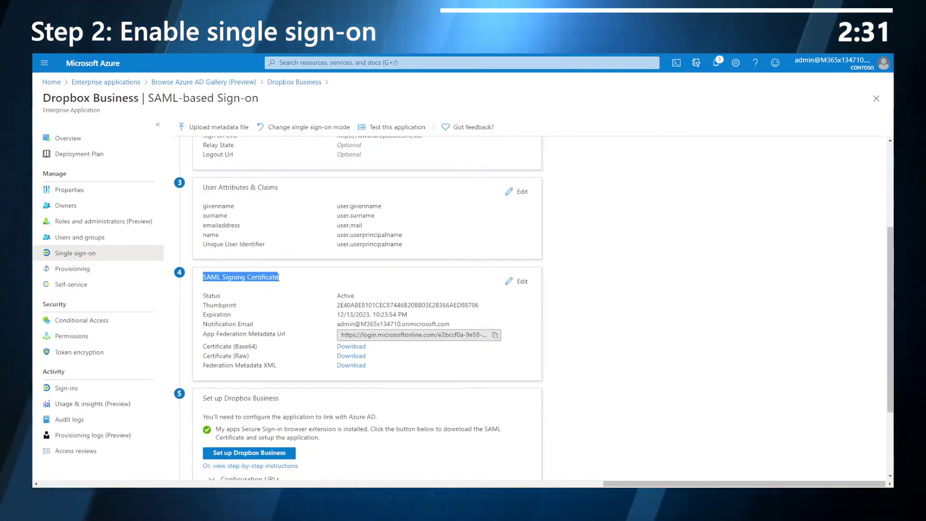
pyautogui.scroll(-2, 274, 329)
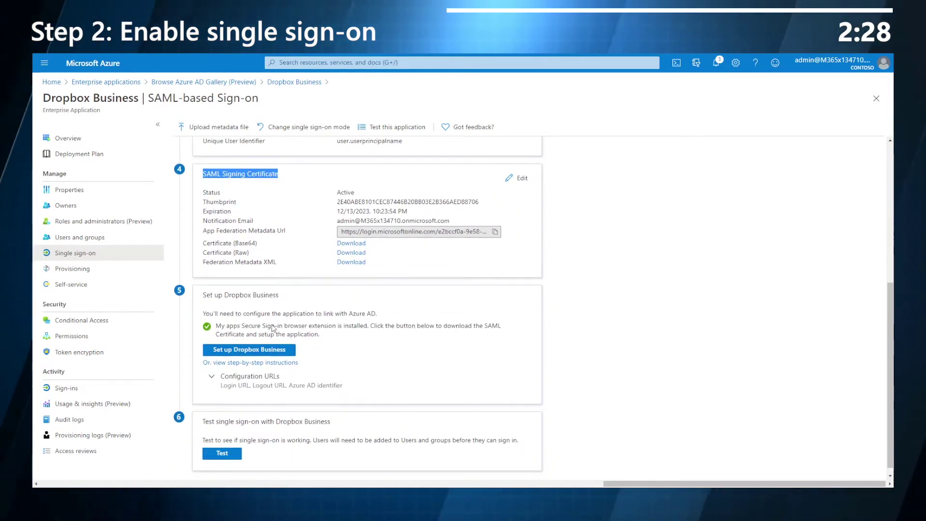
pyautogui.click(225, 384)
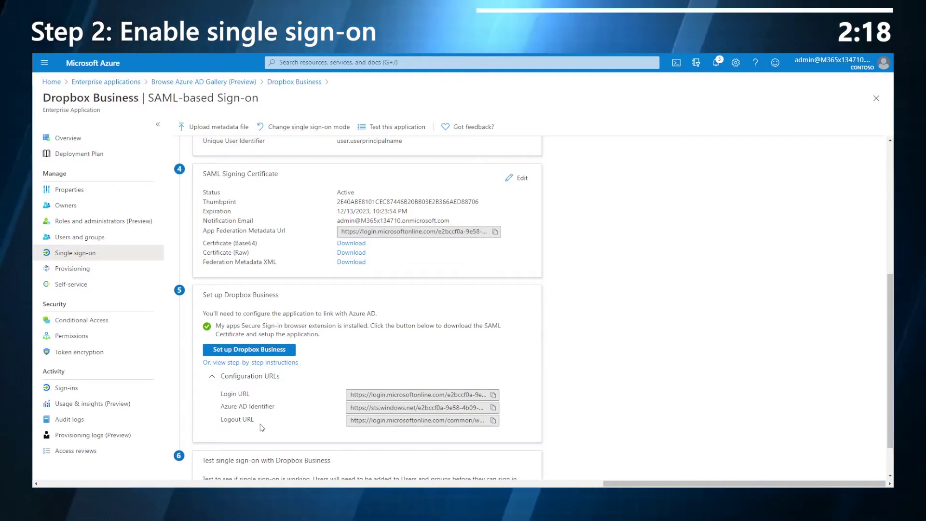
# Start the automatic Dropbox Business setup, keeping the downloaded certificate, and let Azure Active Directory auto-fill Dropbox's single sign-on settings
pyautogui.click(240, 351)
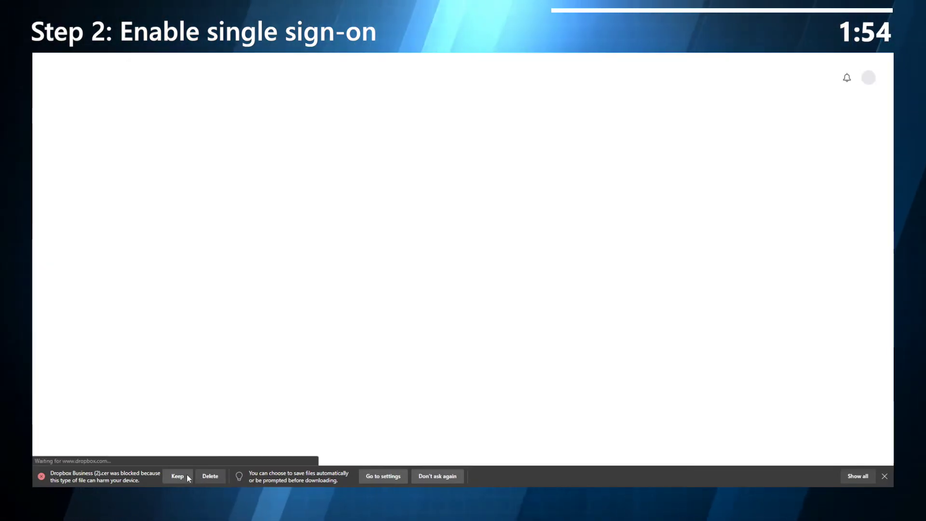
pyautogui.click(187, 475)
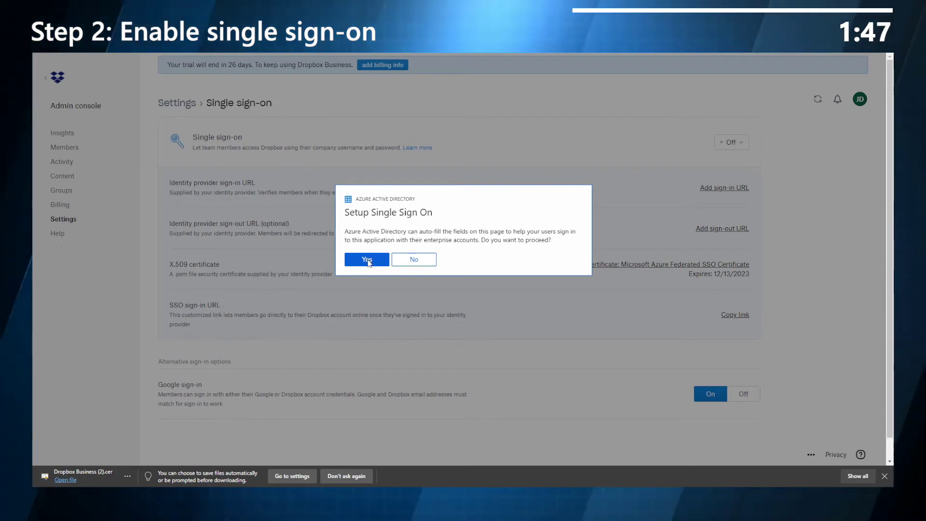
pyautogui.click(367, 260)
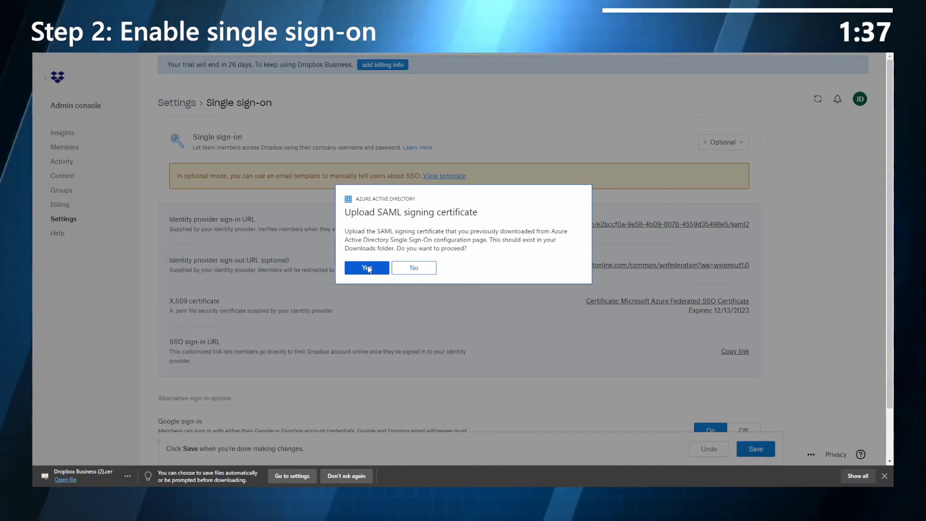
# Upload Dropbox Business (2).cer as the SAML signing certificate and save Dropbox's single sign-on changes
pyautogui.click(367, 268)
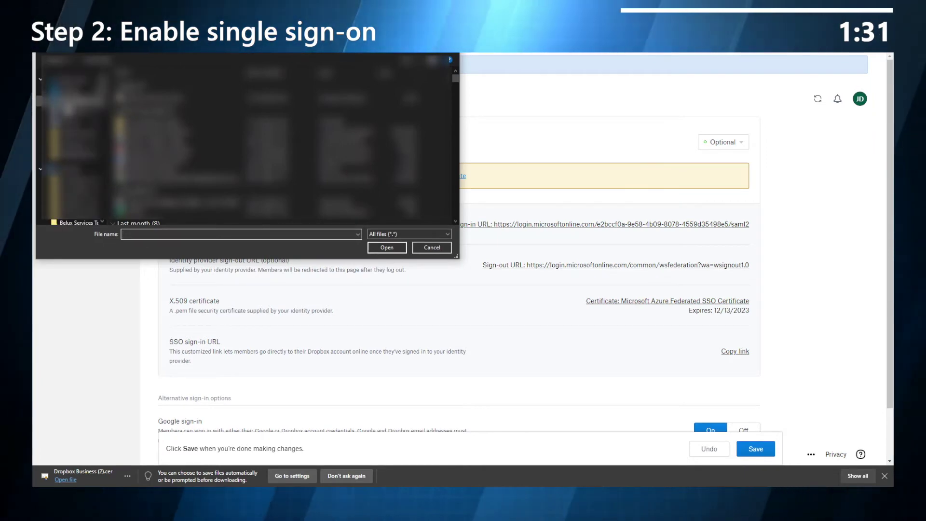
pyautogui.doubleClick(154, 97)
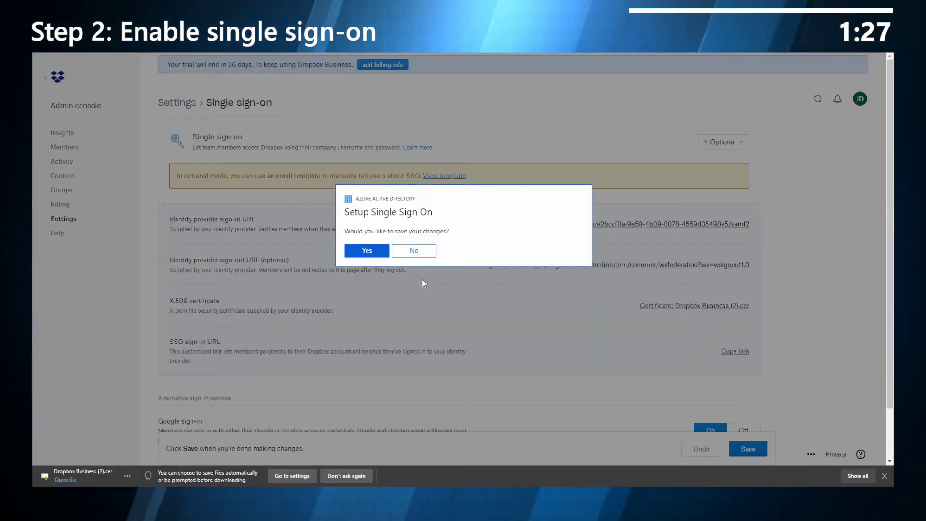
pyautogui.click(368, 251)
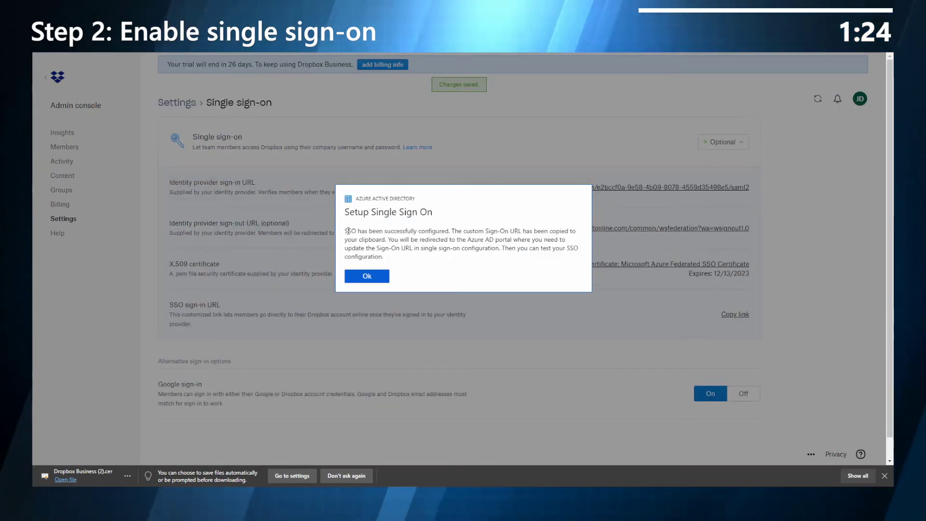
pyautogui.moveTo(346, 231); pyautogui.dragTo(385, 239)
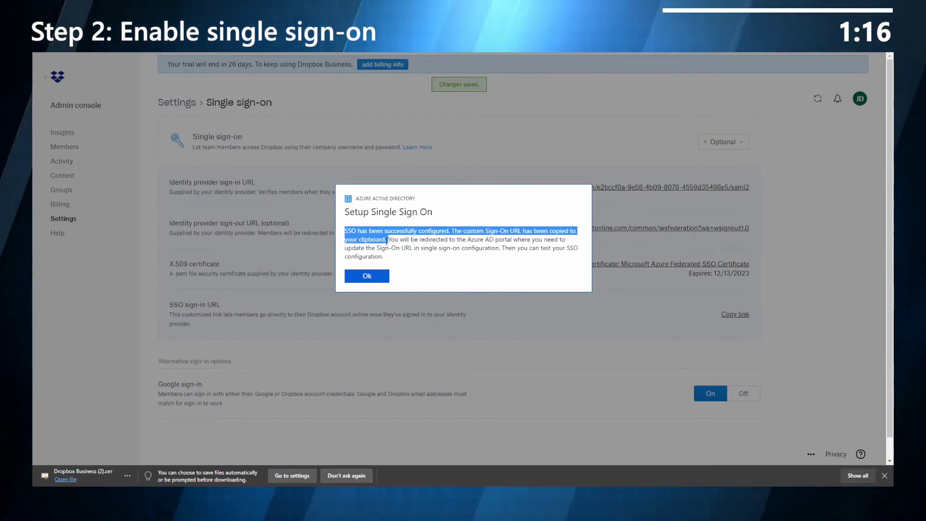
pyautogui.click(373, 279)
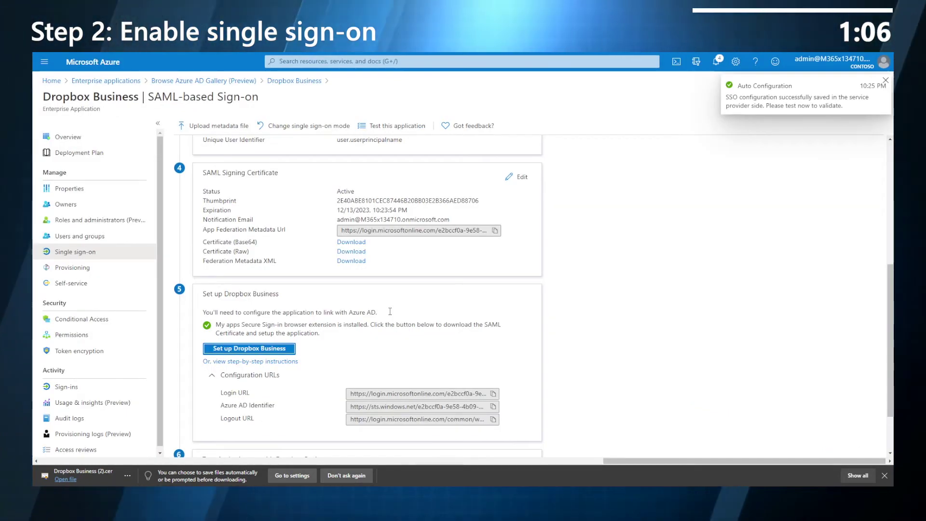
pyautogui.scroll(5, 390, 311)
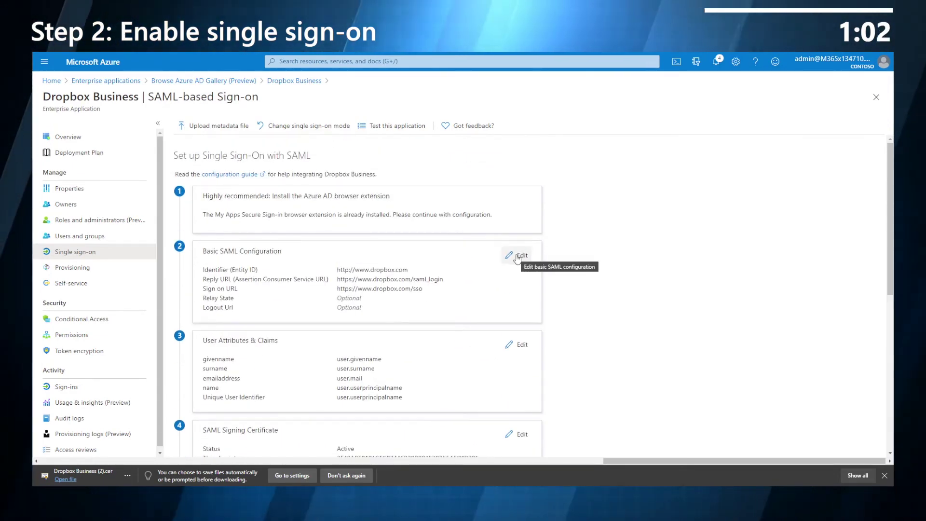
pyautogui.click(517, 258)
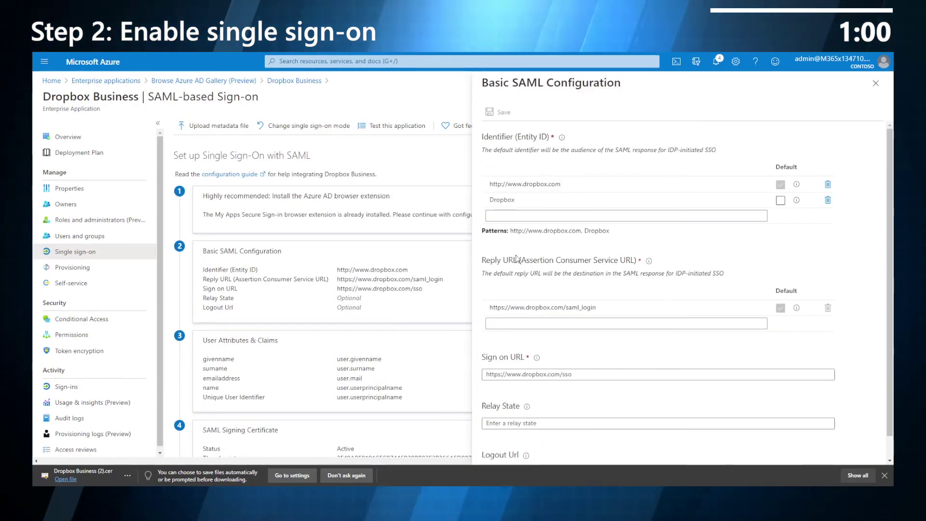
pyautogui.moveTo(577, 376); pyautogui.dragTo(492, 376)
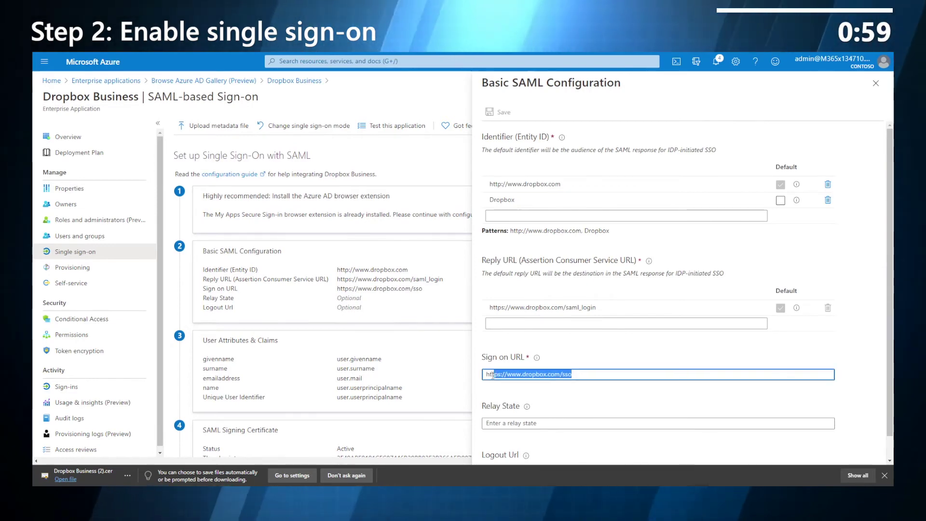
pyautogui.hotkey('ctrl', 'v')
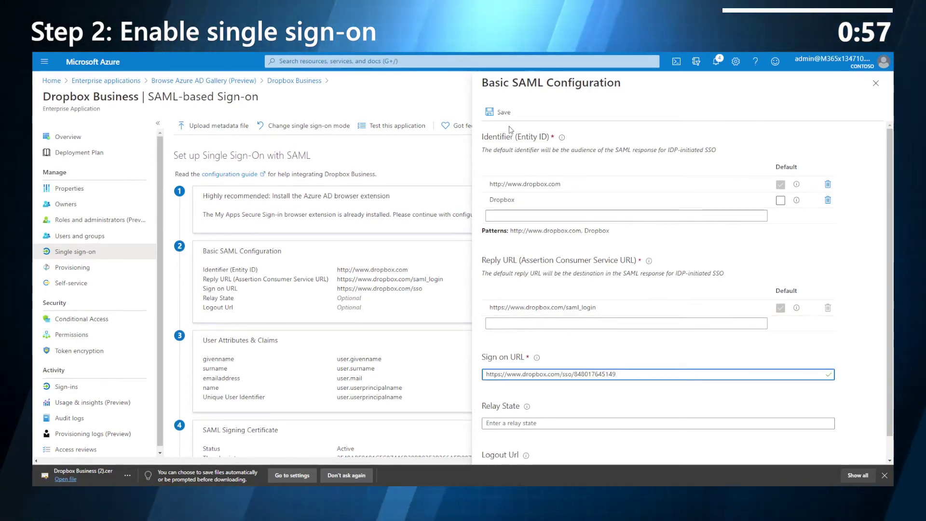
pyautogui.click(499, 116)
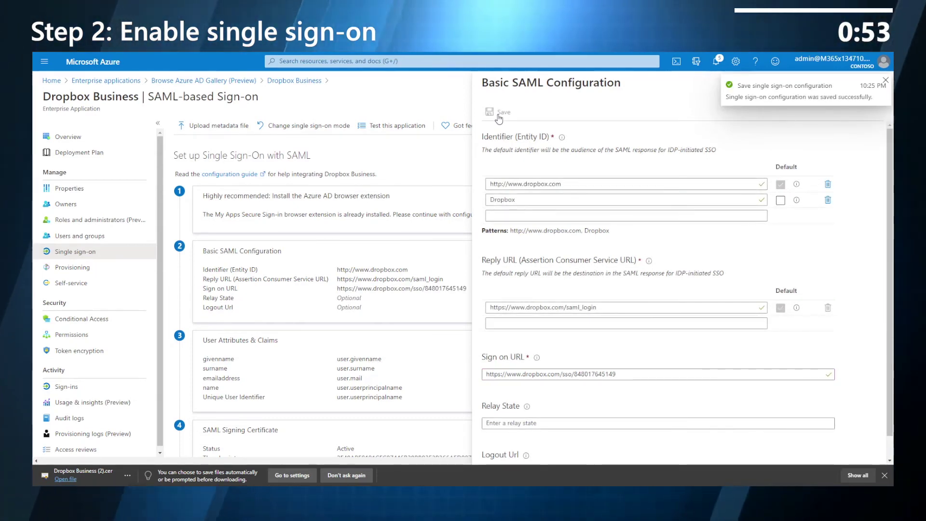
pyautogui.click(886, 81)
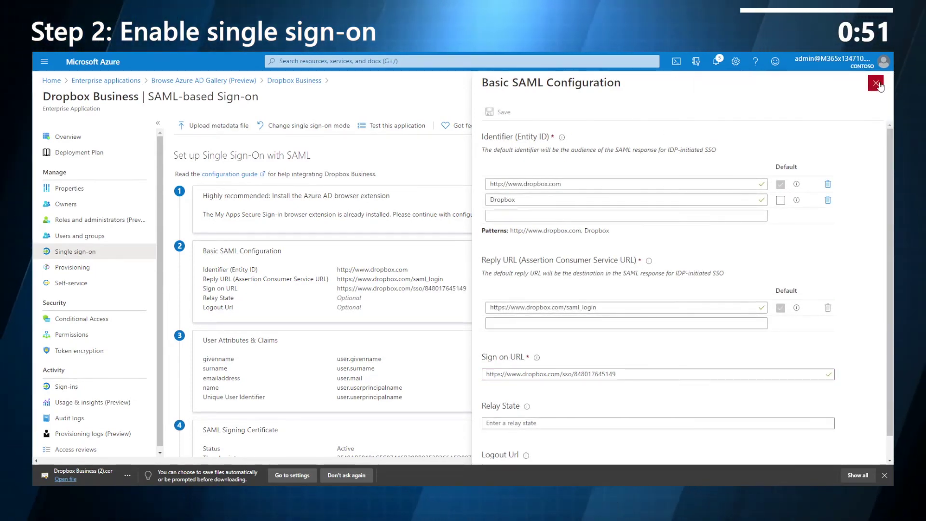
pyautogui.click(886, 83)
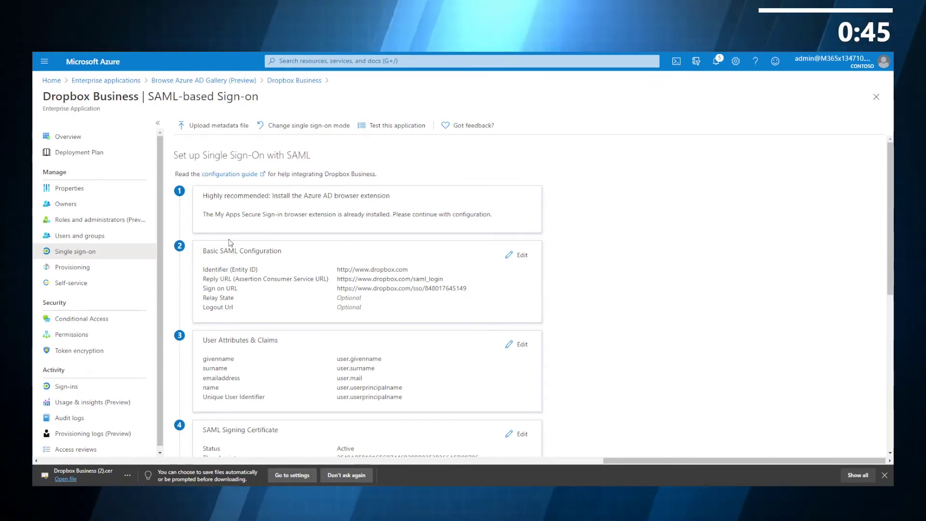
# Start setting up user provisioning for Dropbox Business and set the provisioning mode to Automatic
pyautogui.click(100, 272)
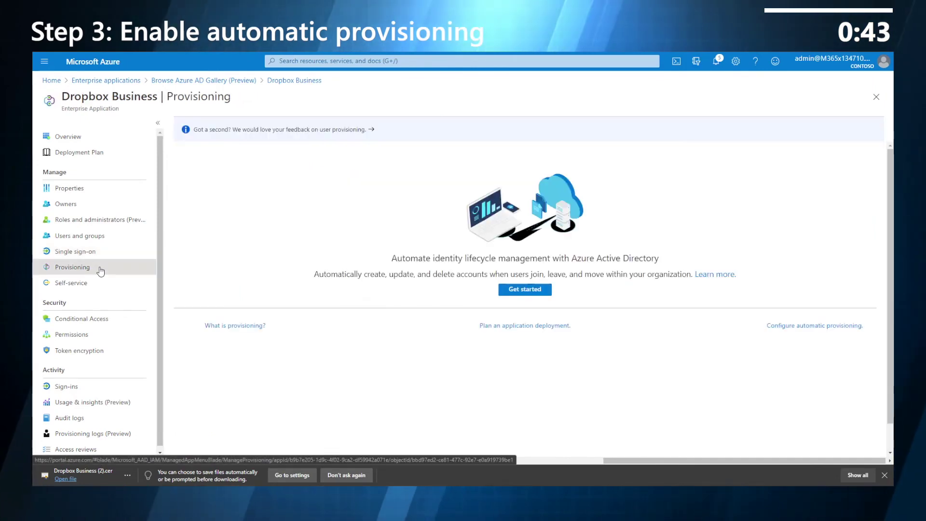
pyautogui.click(516, 292)
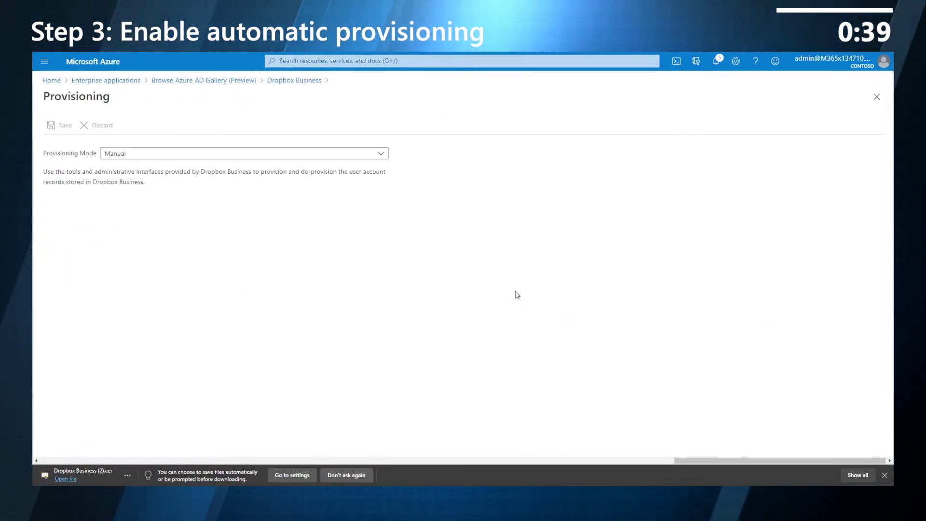
pyautogui.click(337, 153)
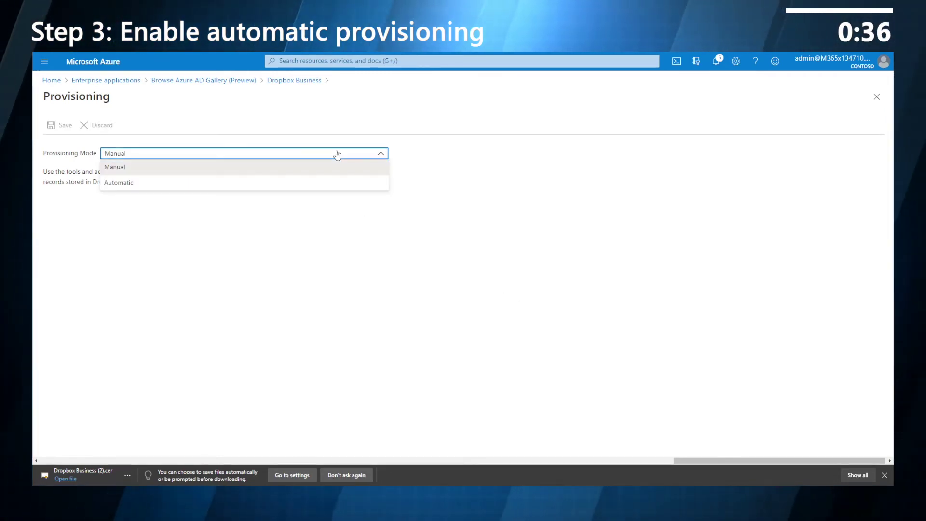
pyautogui.click(206, 184)
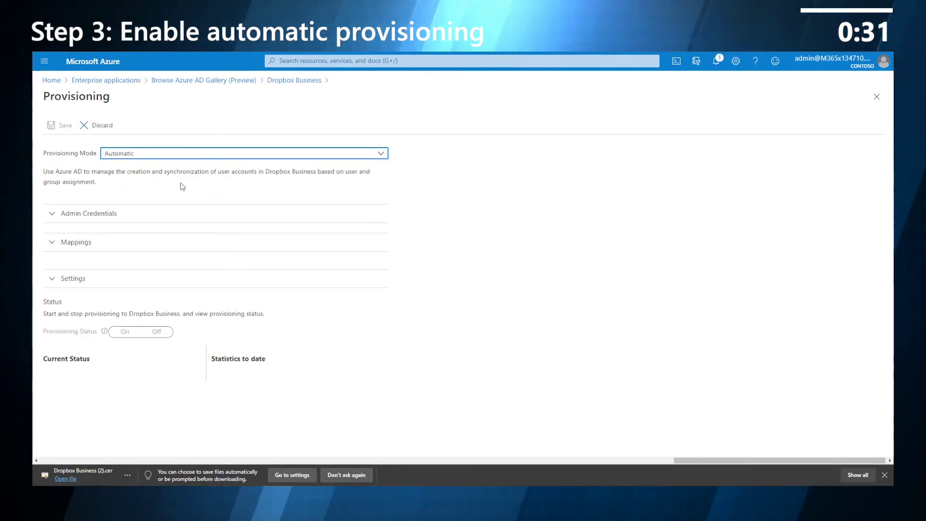
# Authorize Azure AD to connect to Dropbox Business's API, signing in with the Dropbox administrator's e-mail and account password
pyautogui.click(99, 214)
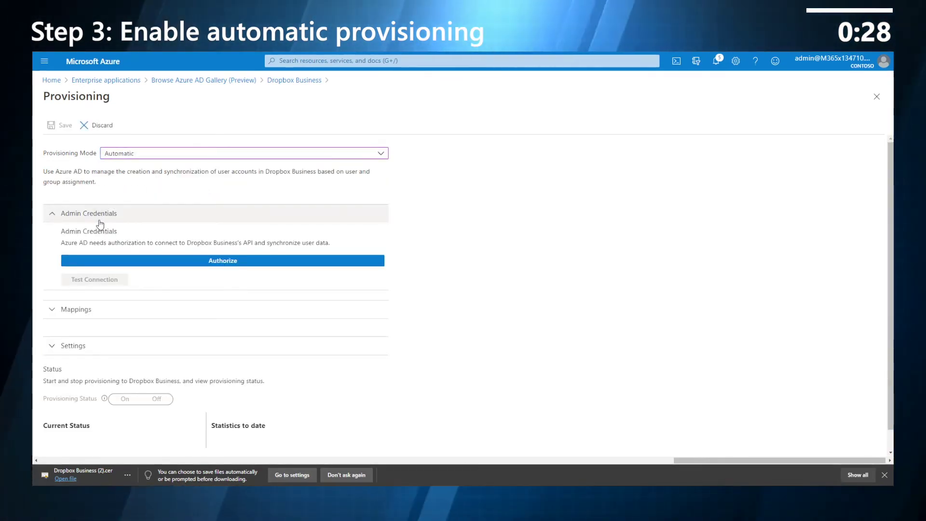
pyautogui.click(255, 263)
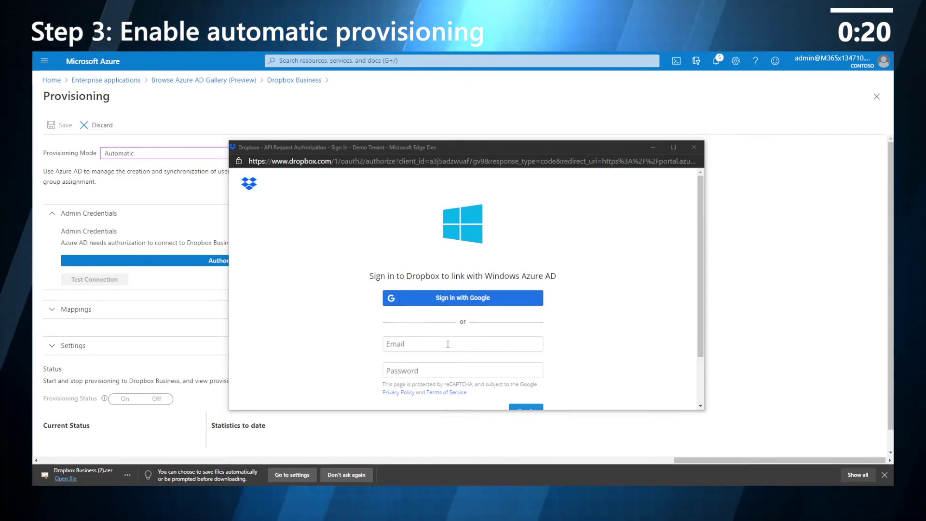
pyautogui.click(477, 343)
pyautogui.hotkey('ctrl', 'v')
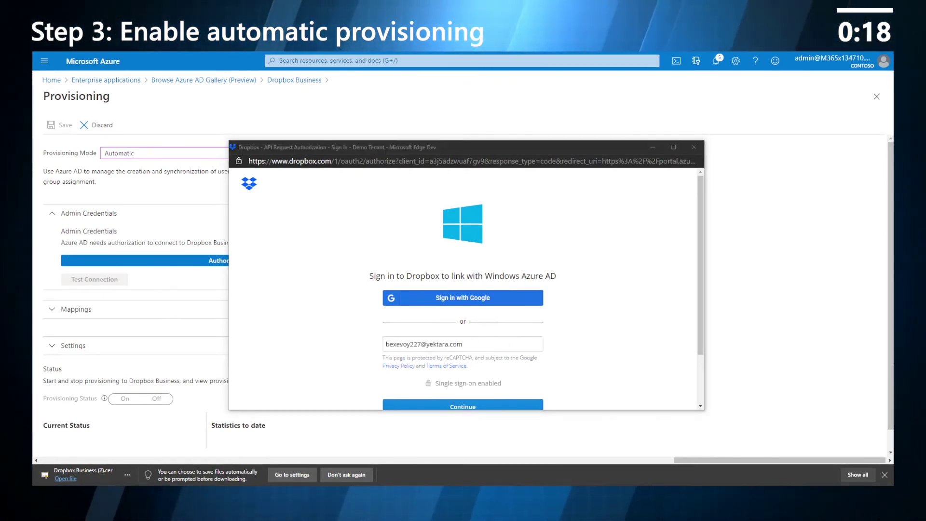
pyautogui.click(449, 357)
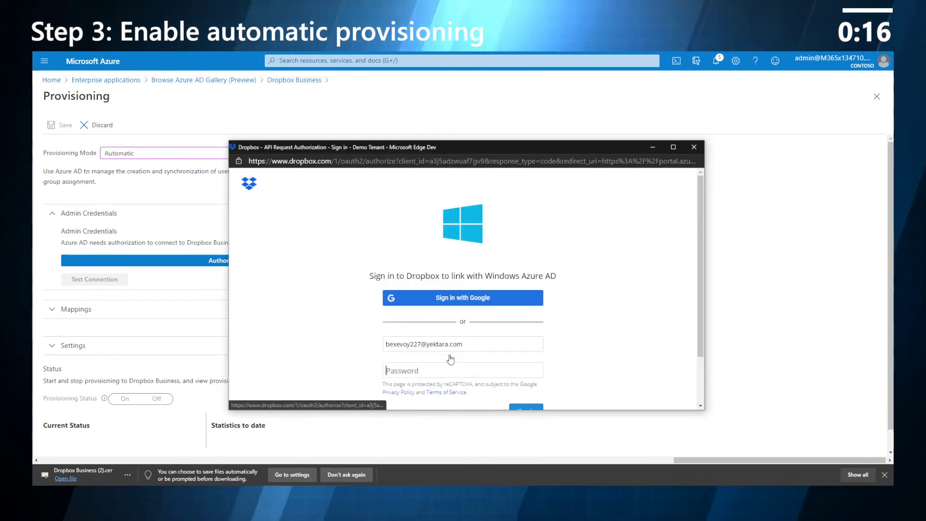
pyautogui.scroll(-1, 511, 363)
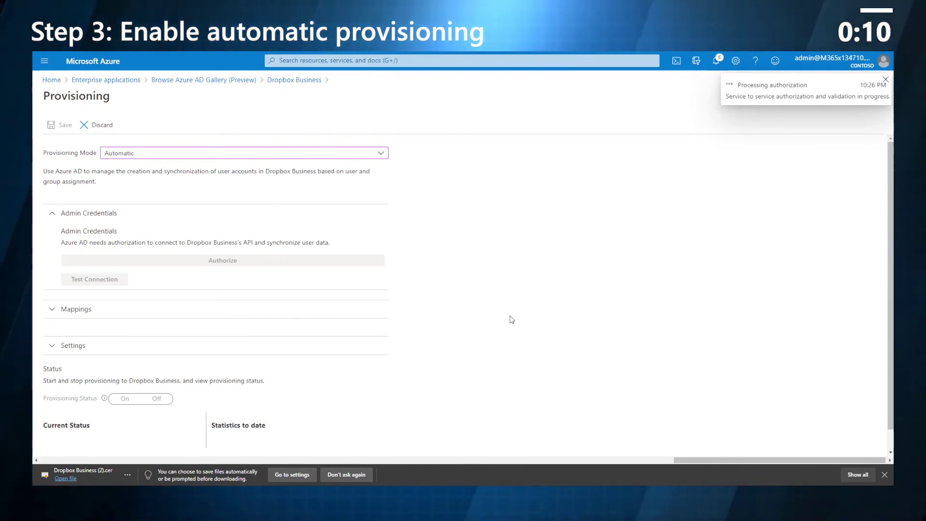
# Set the provisioning status to On, save the provisioning settings and return to the Dropbox Business application
pyautogui.click(125, 399)
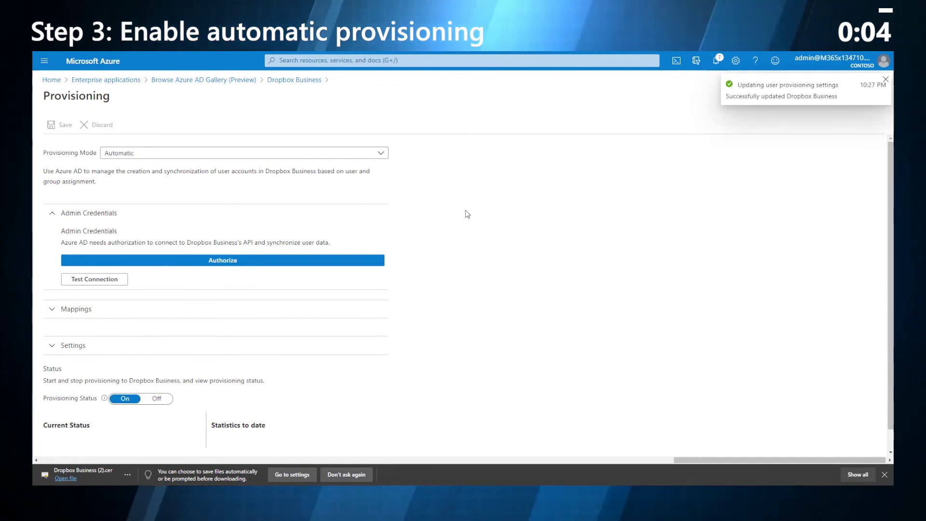
pyautogui.click(289, 82)
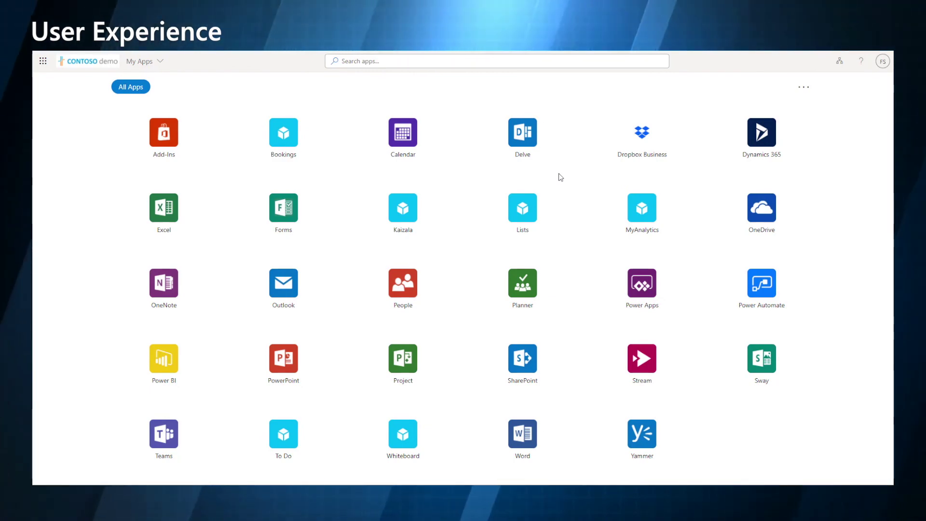
# Launch Dropbox Business from the assigned user's My Apps portal to try the single sign-on
pyautogui.click(650, 147)
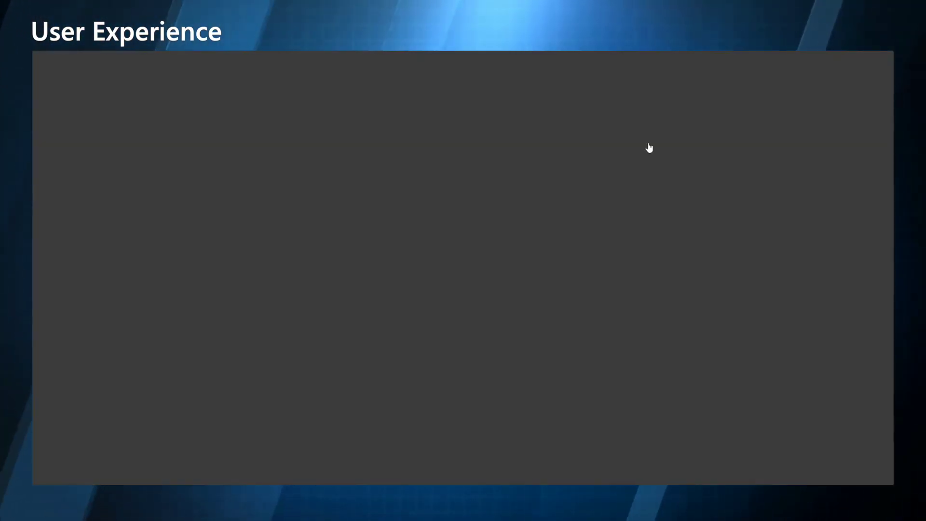